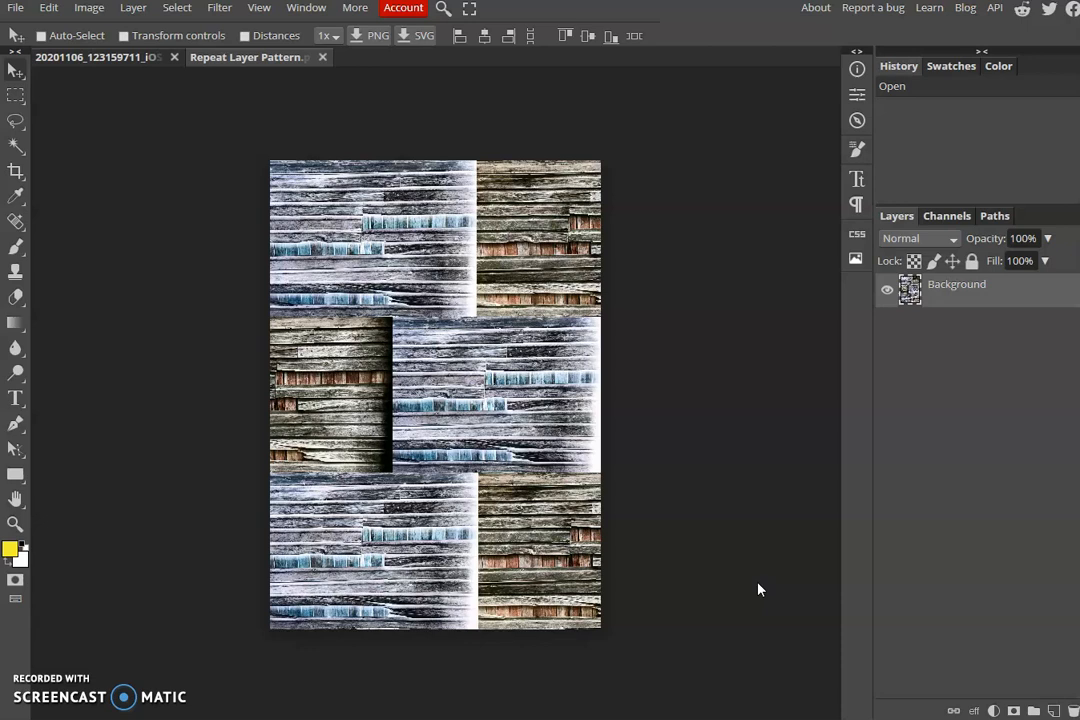
# - Select the entire wood plank photo in the 20201106_123159711_iOS document and copy it
pyautogui.click(105, 62)
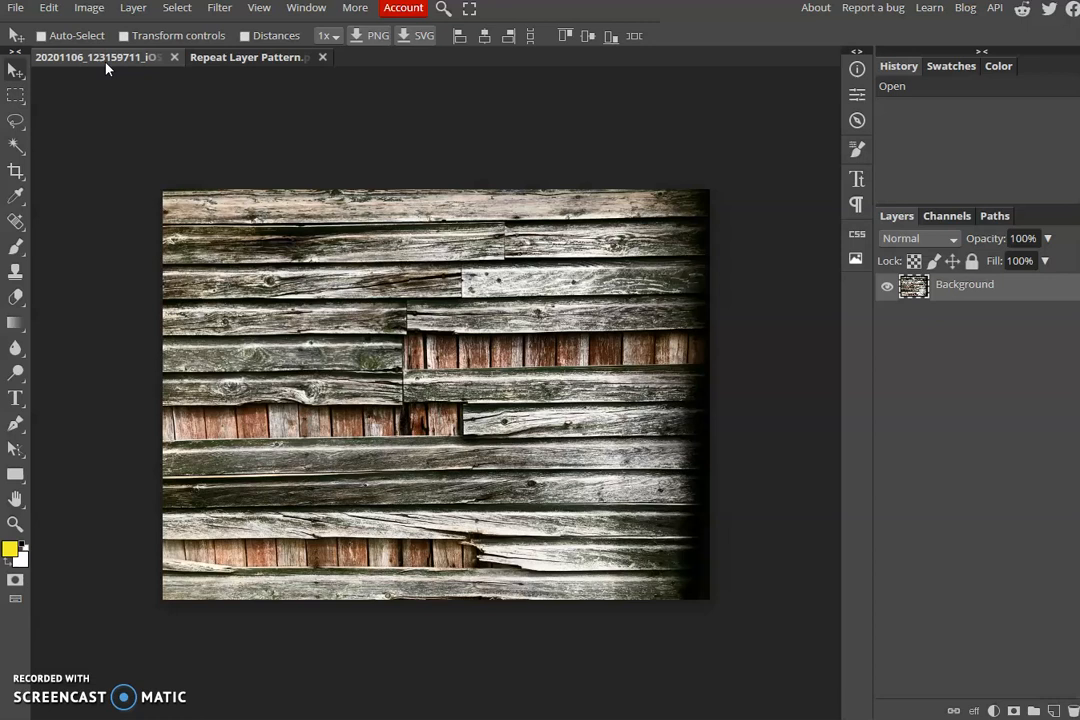
pyautogui.click(186, 14)
pyautogui.click(186, 32)
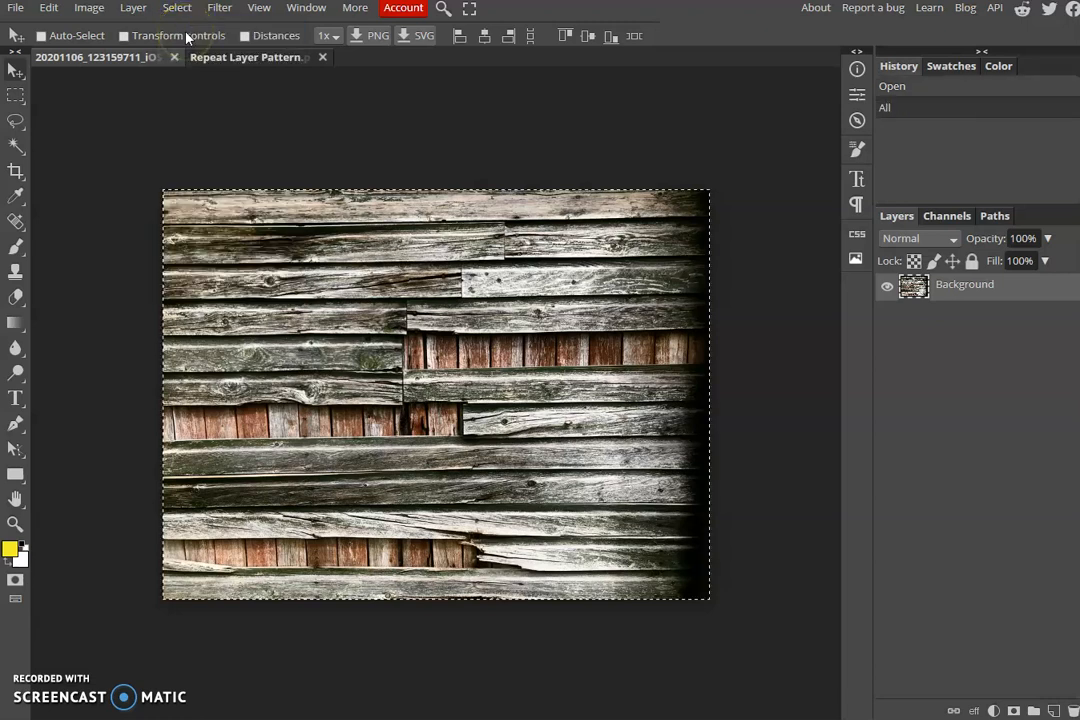
pyautogui.click(48, 9)
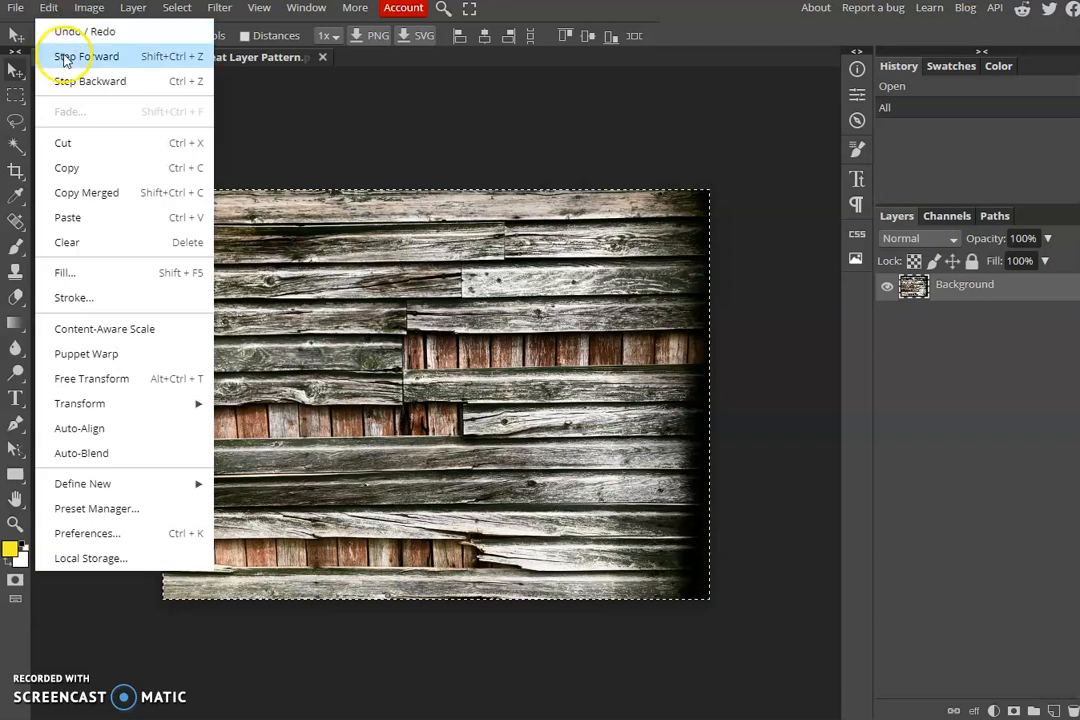
pyautogui.click(76, 174)
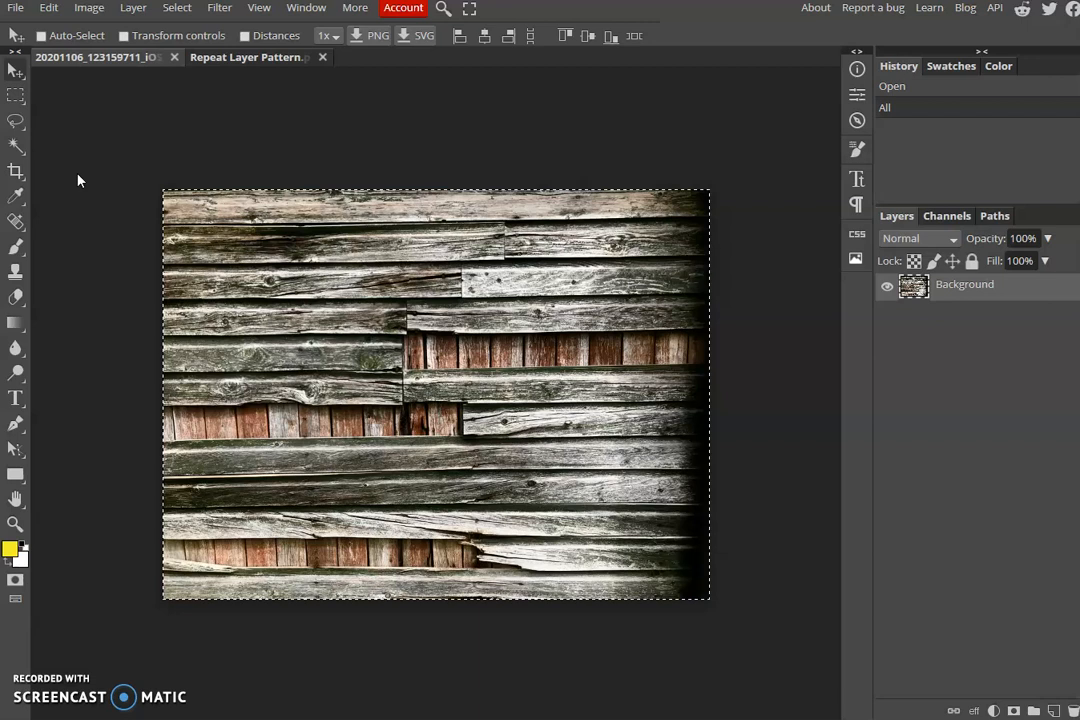
# - Create a new A4 print project, 210 x 297 mm at 300 DPI, with a white background
pyautogui.click(16, 10)
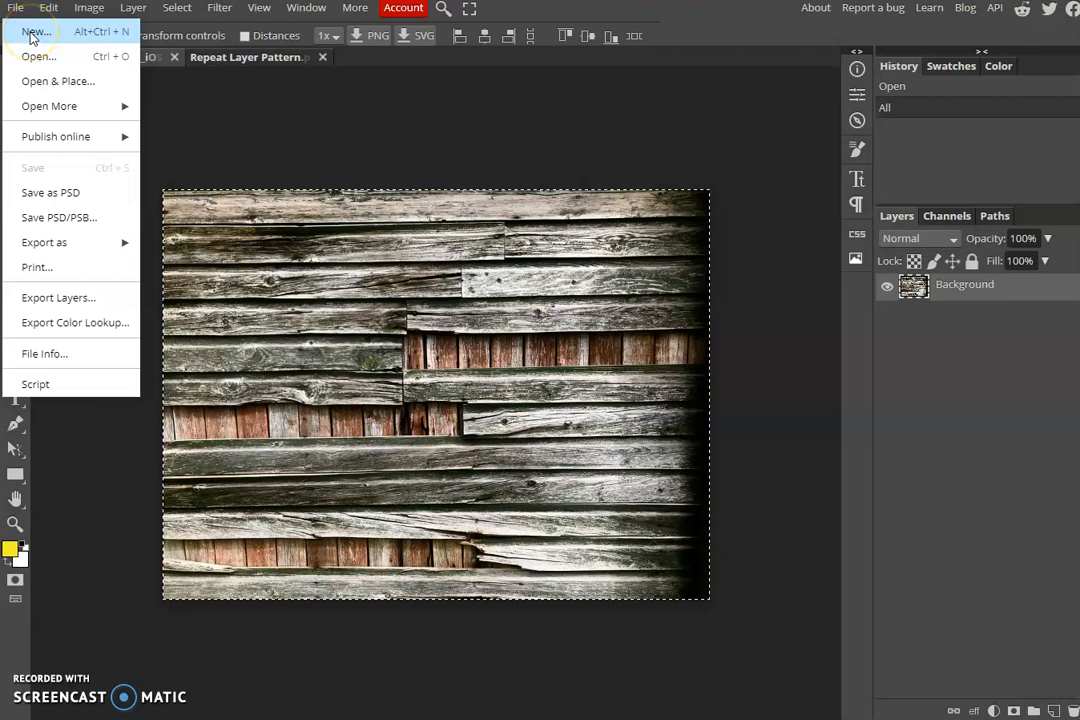
pyautogui.click(34, 32)
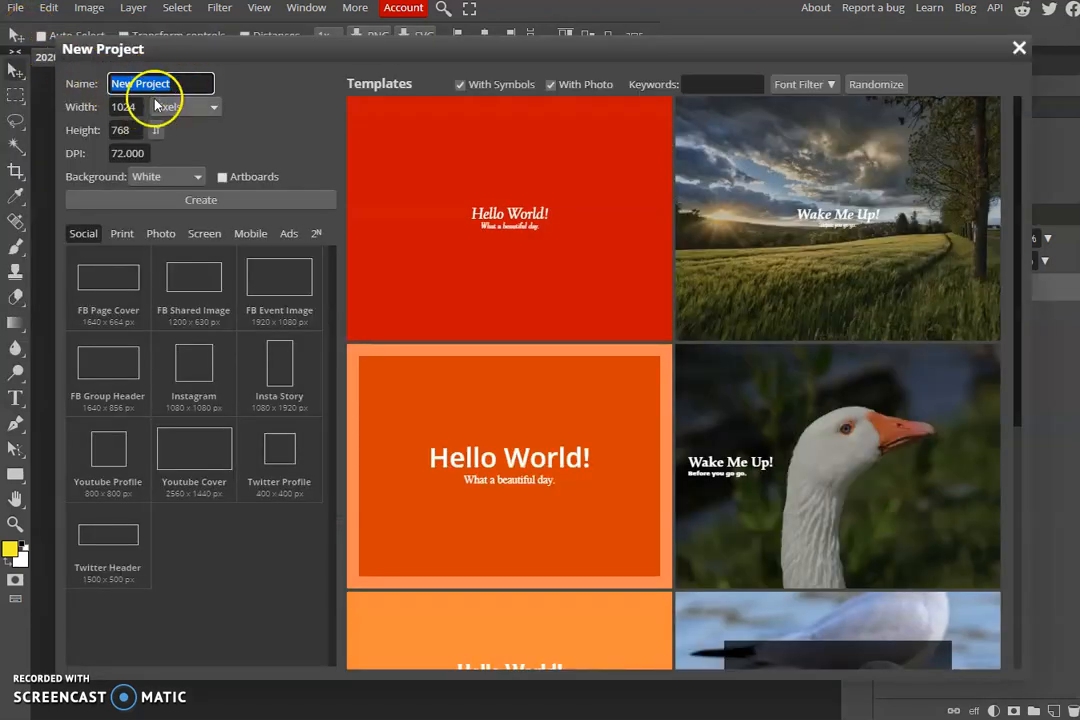
pyautogui.click(124, 238)
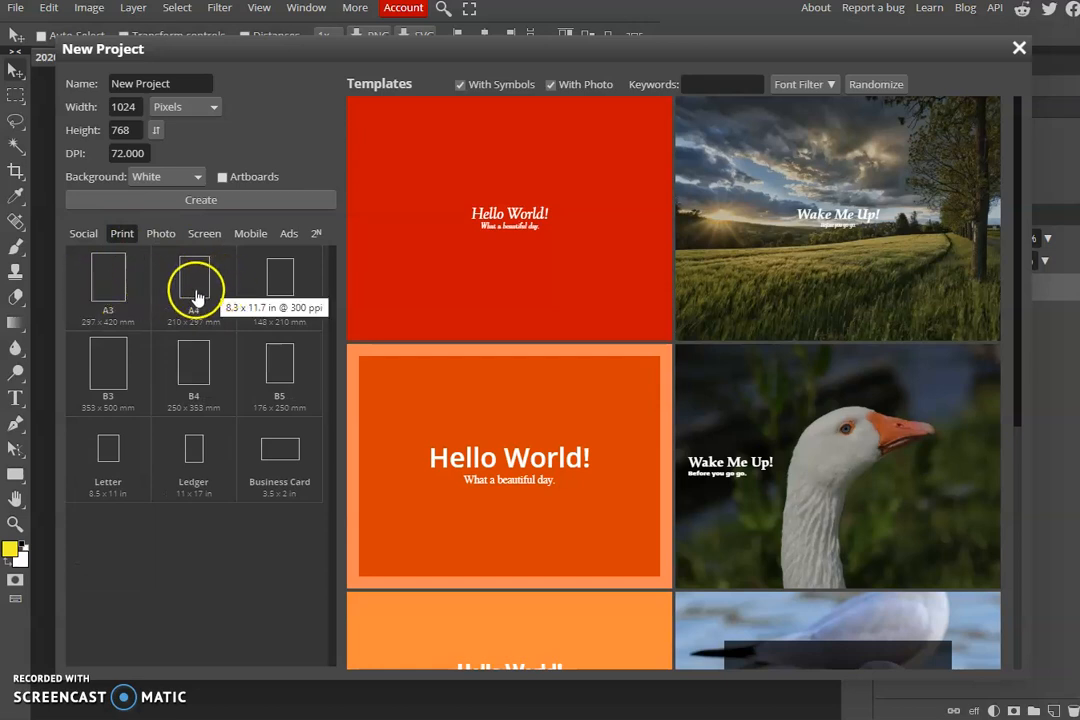
pyautogui.click(195, 296)
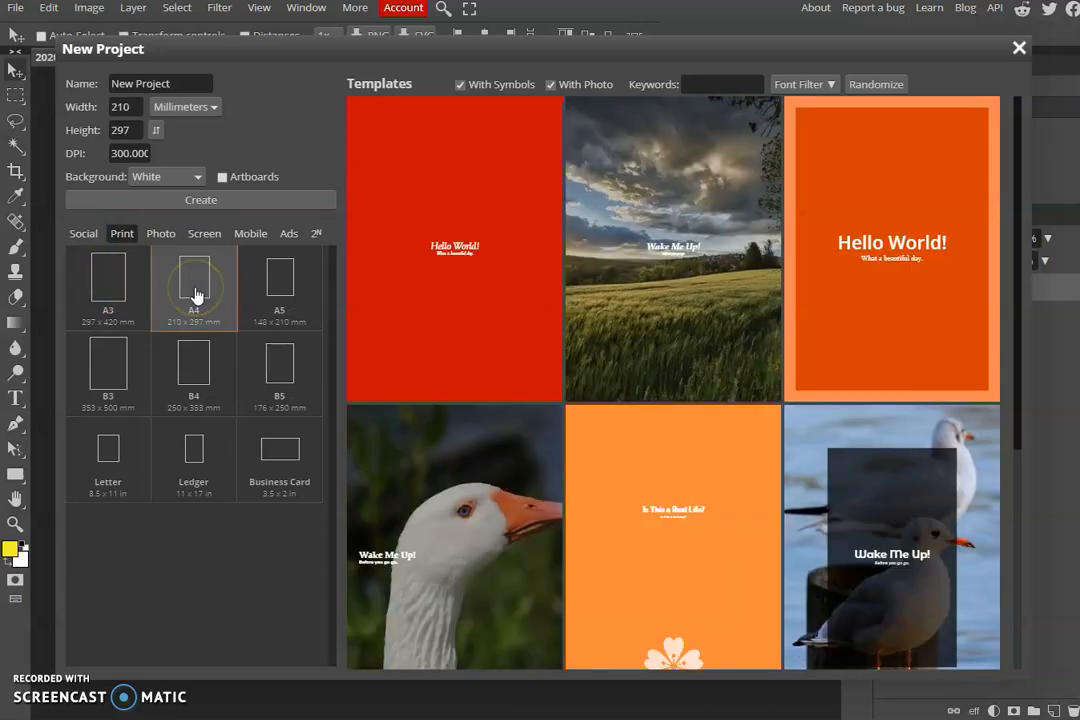
pyautogui.click(195, 272)
pyautogui.click(193, 190)
pyautogui.click(198, 178)
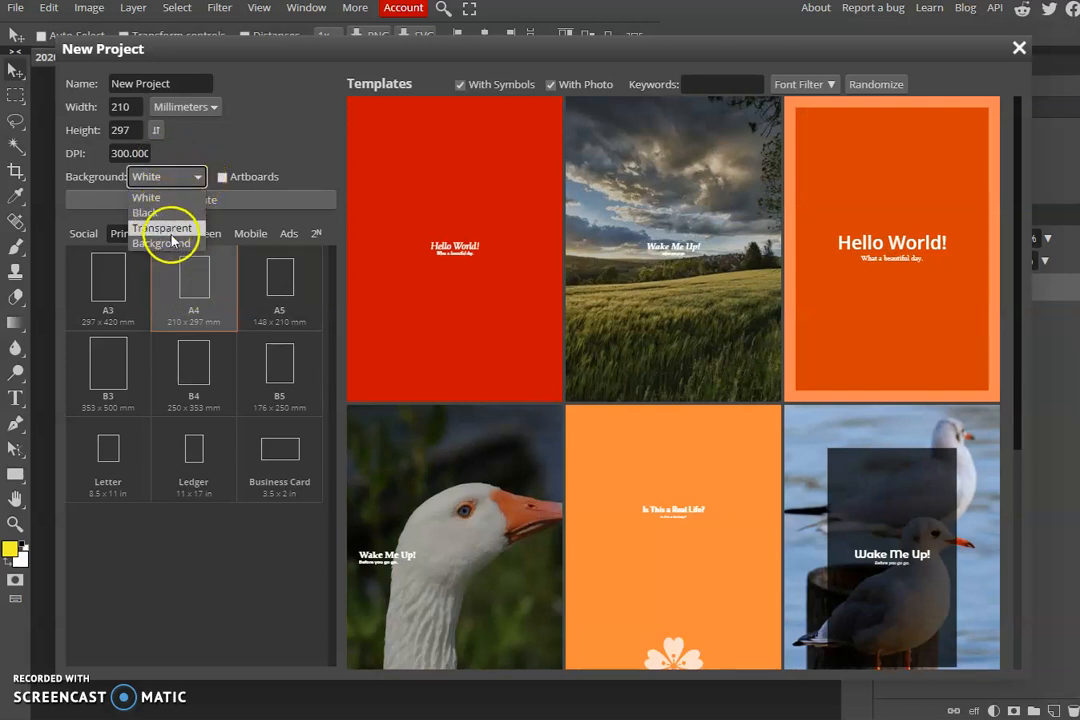
pyautogui.click(193, 199)
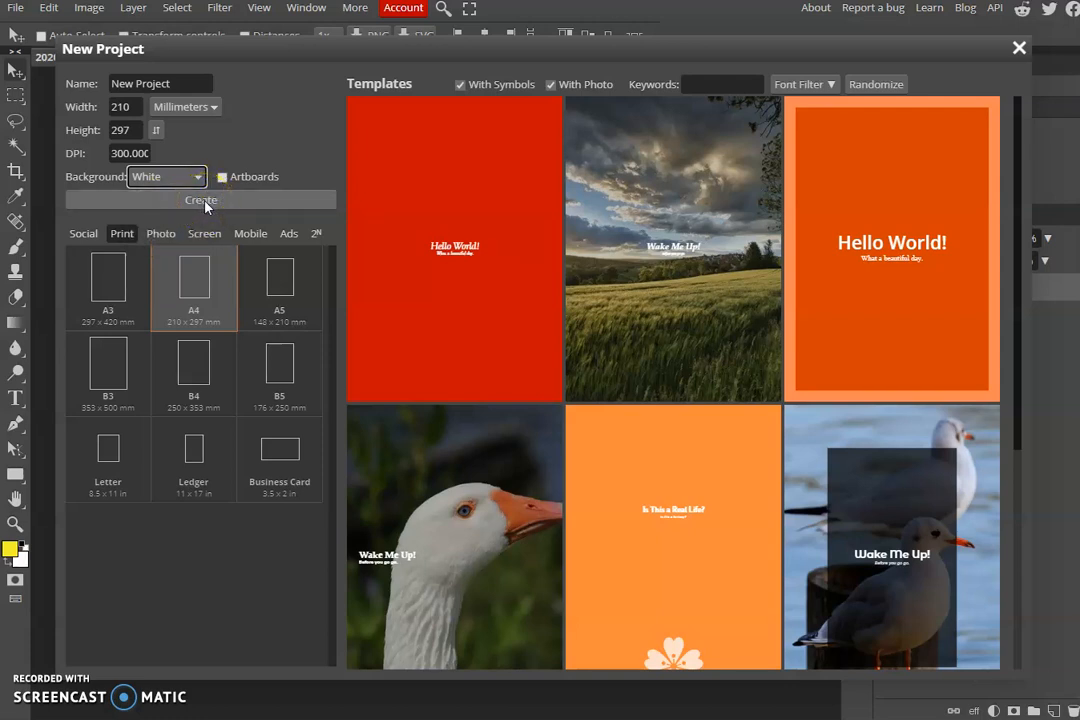
pyautogui.click(203, 201)
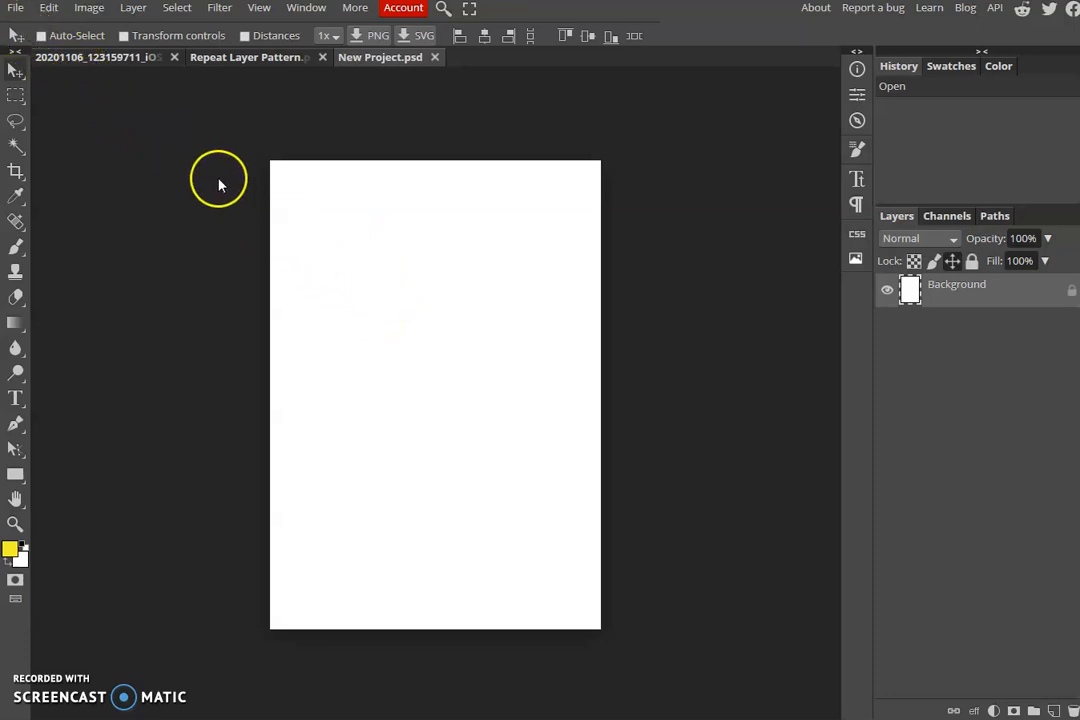
# - Paste the copied wood photo into the new project and move it into the page's upper-left corner
pyautogui.click(48, 8)
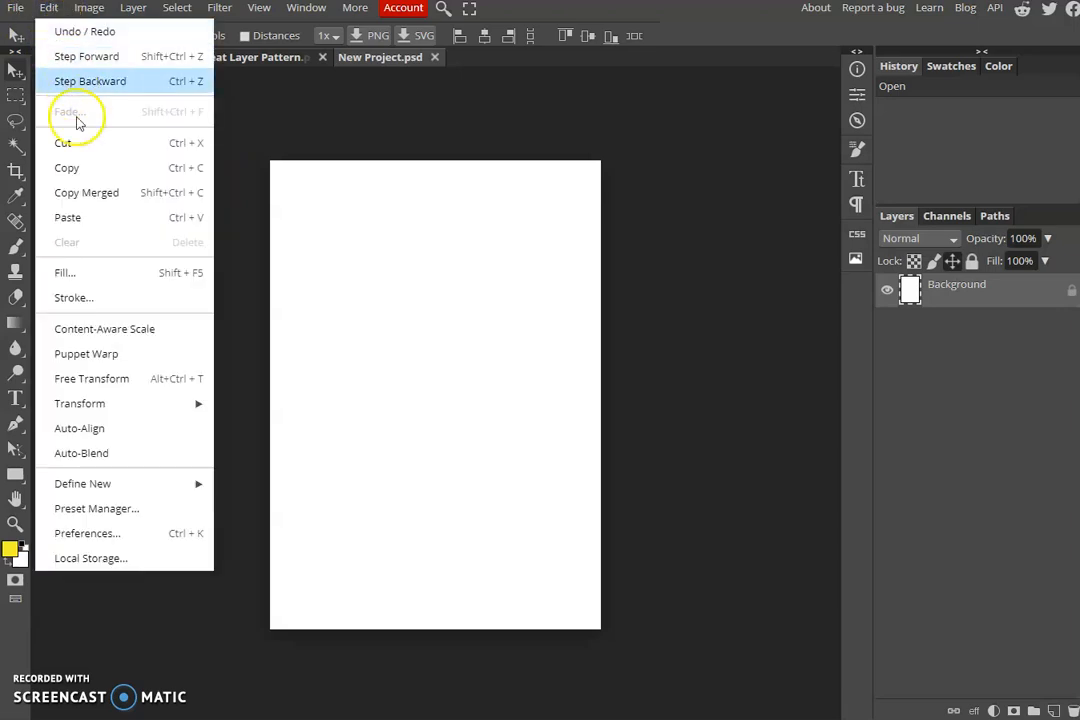
pyautogui.click(72, 219)
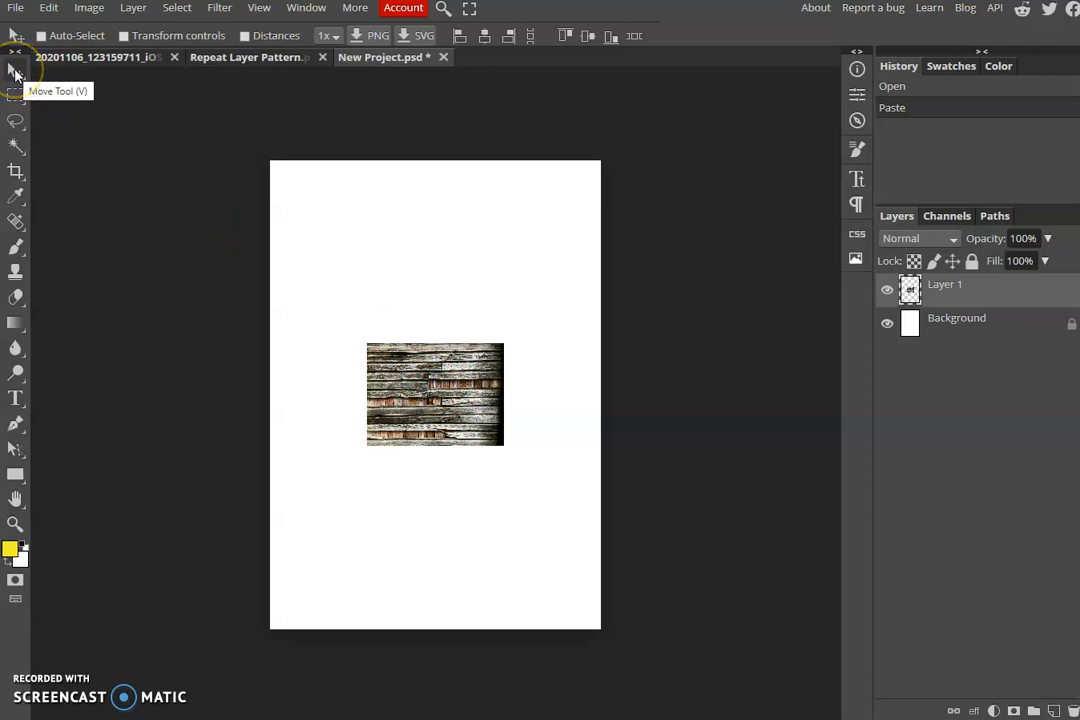
pyautogui.moveTo(445, 410); pyautogui.dragTo(349, 234)
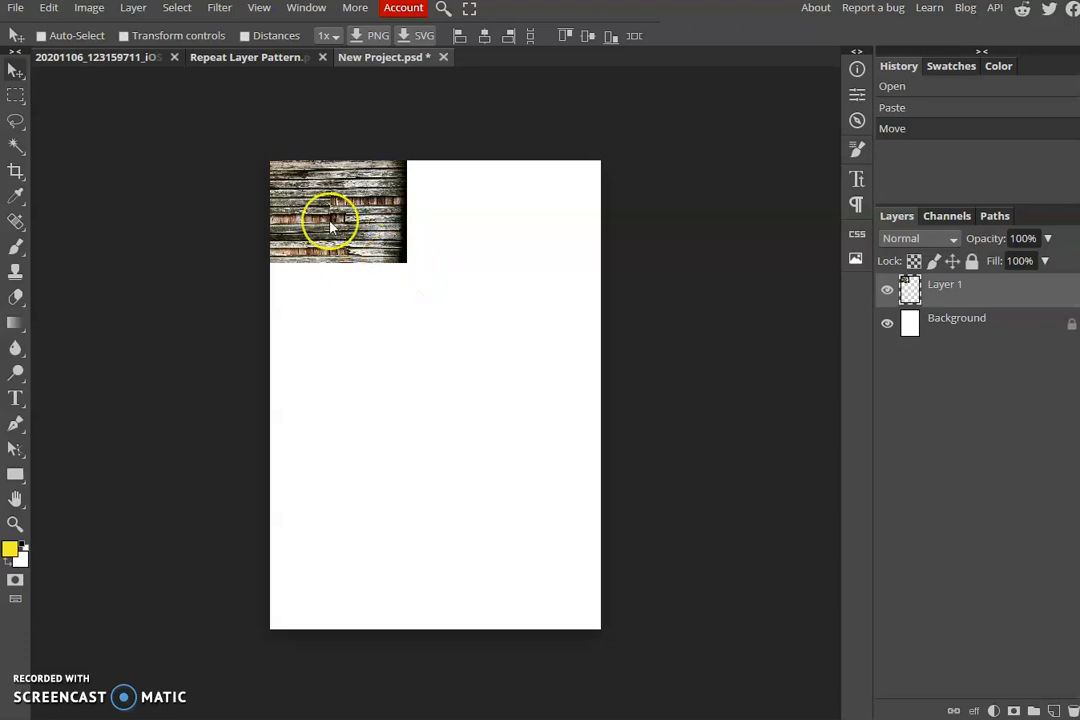
# - Scale the pasted photo from its lower-right corner to about 1212 x 853 px, nearly half the page width
pyautogui.click(47, 10)
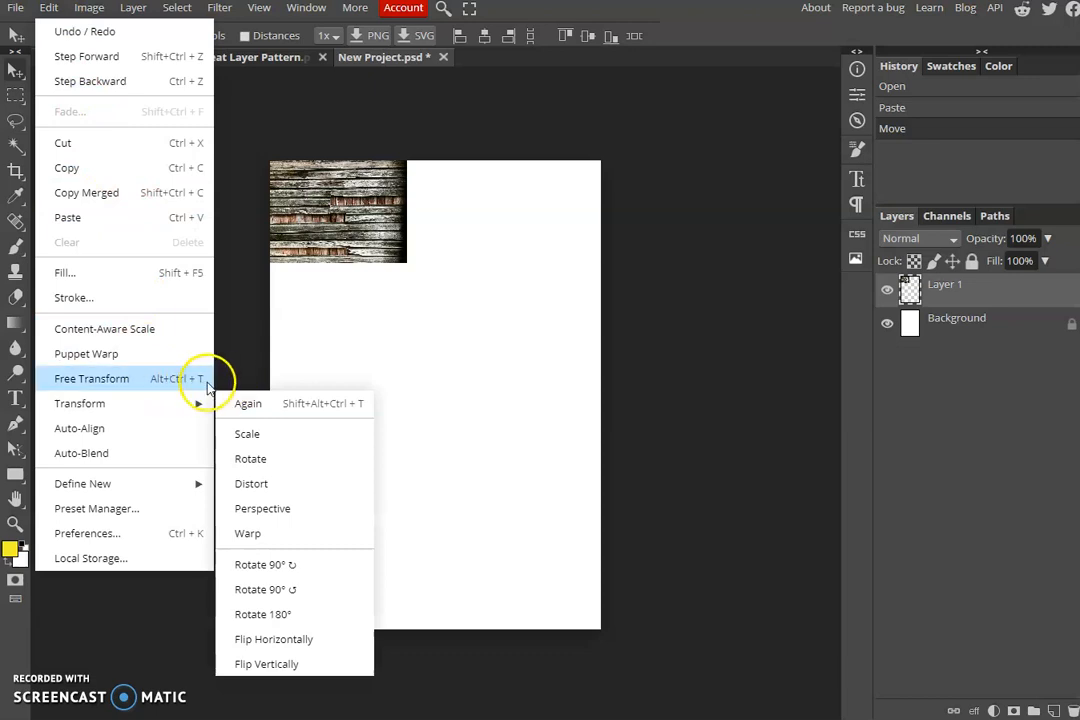
pyautogui.click(262, 436)
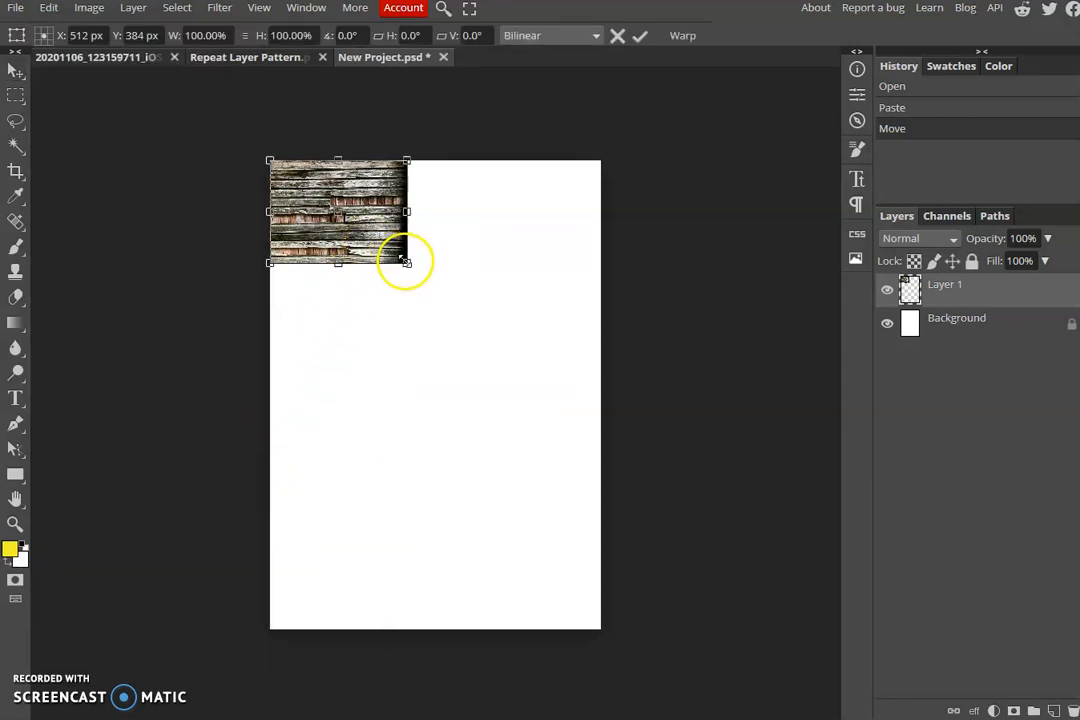
pyautogui.moveTo(406, 262); pyautogui.dragTo(431, 274)
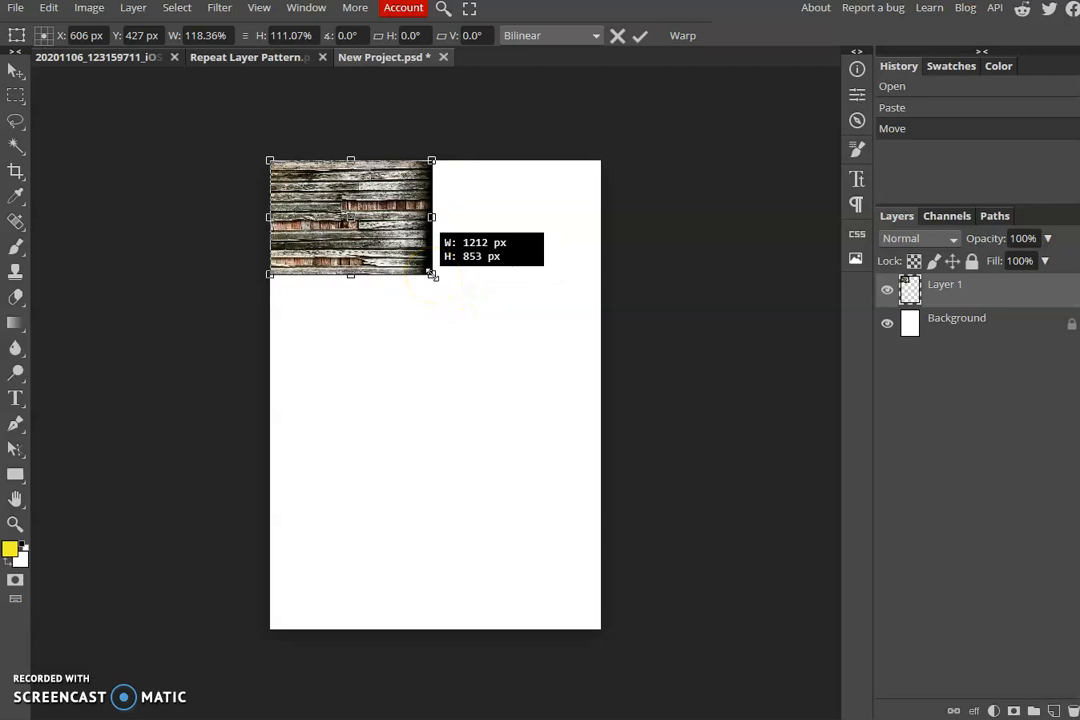
pyautogui.click(394, 254)
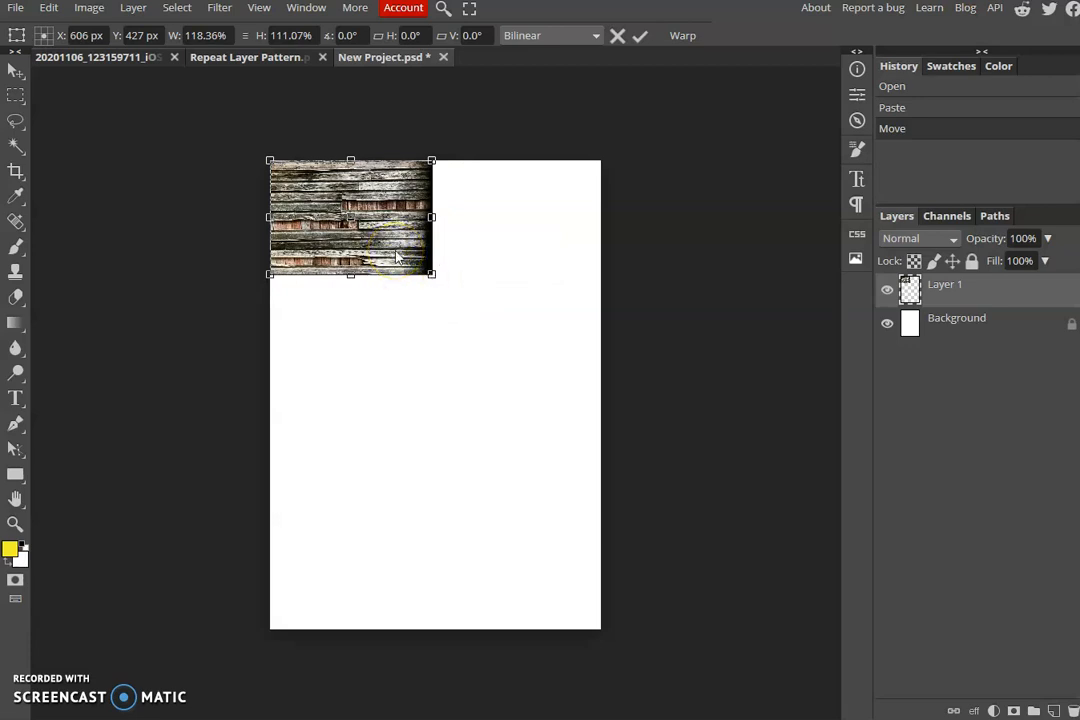
pyautogui.press('Return')
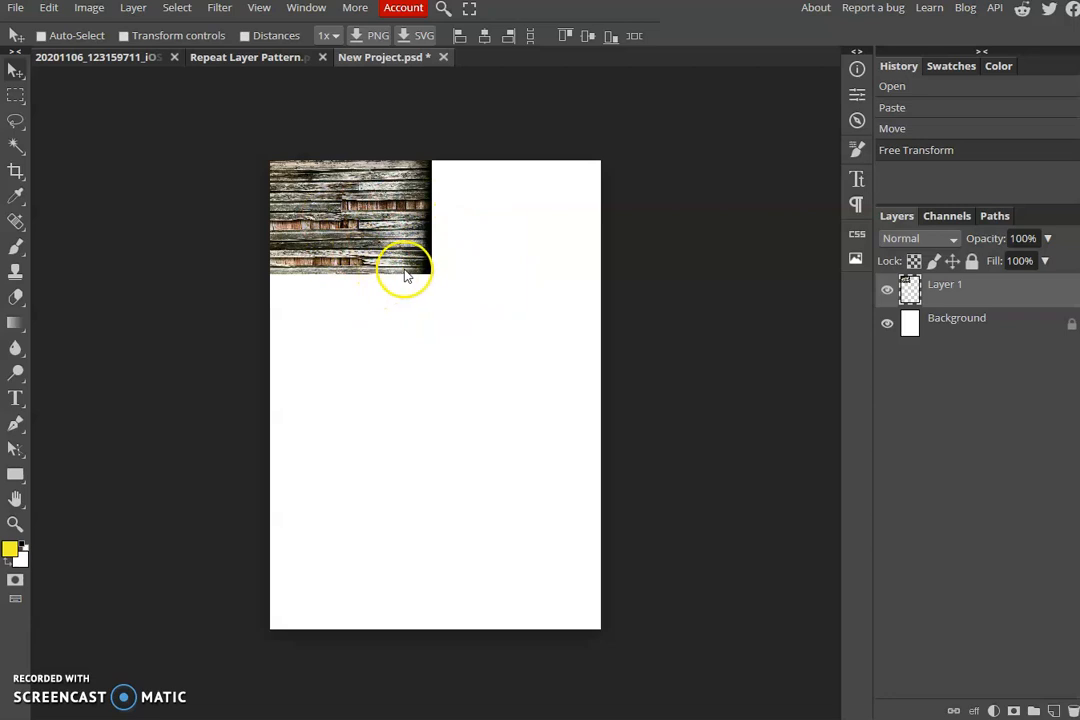
# - Duplicate Layer 1 and place the copy flush against the right edge of the original tile
pyautogui.rightClick(955, 292)
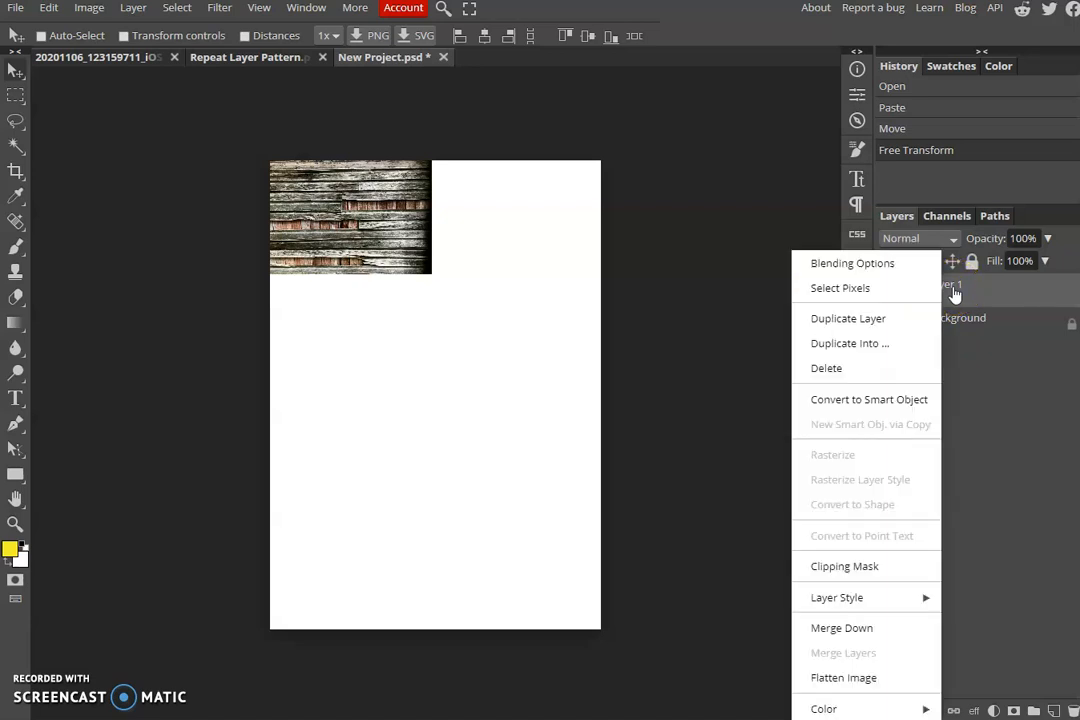
pyautogui.click(866, 327)
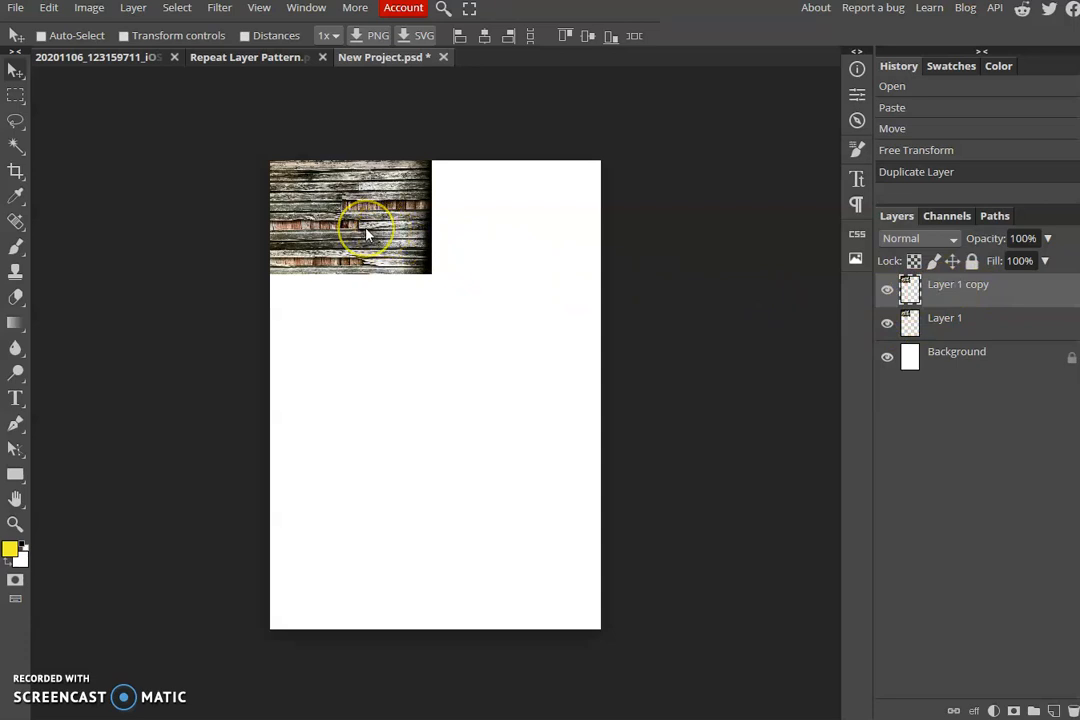
pyautogui.moveTo(367, 234); pyautogui.dragTo(529, 233)
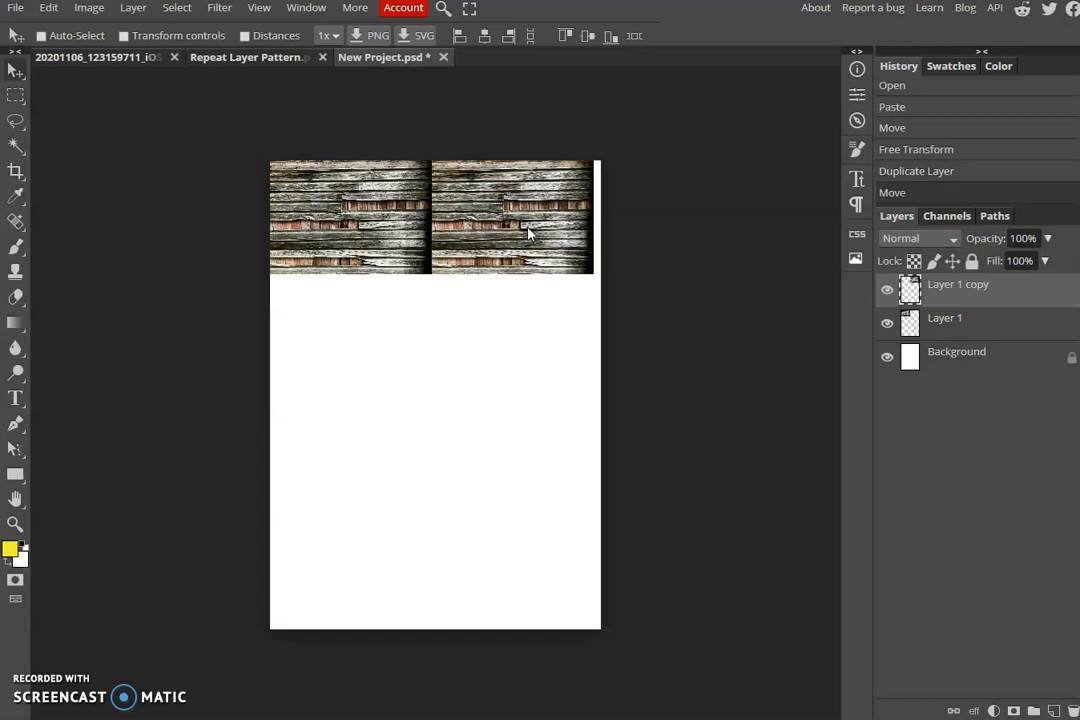
# - Duplicate Layer 1 copy and align the new tile directly beneath the upper-right tile
pyautogui.click(812, 276)
pyautogui.rightClick(945, 290)
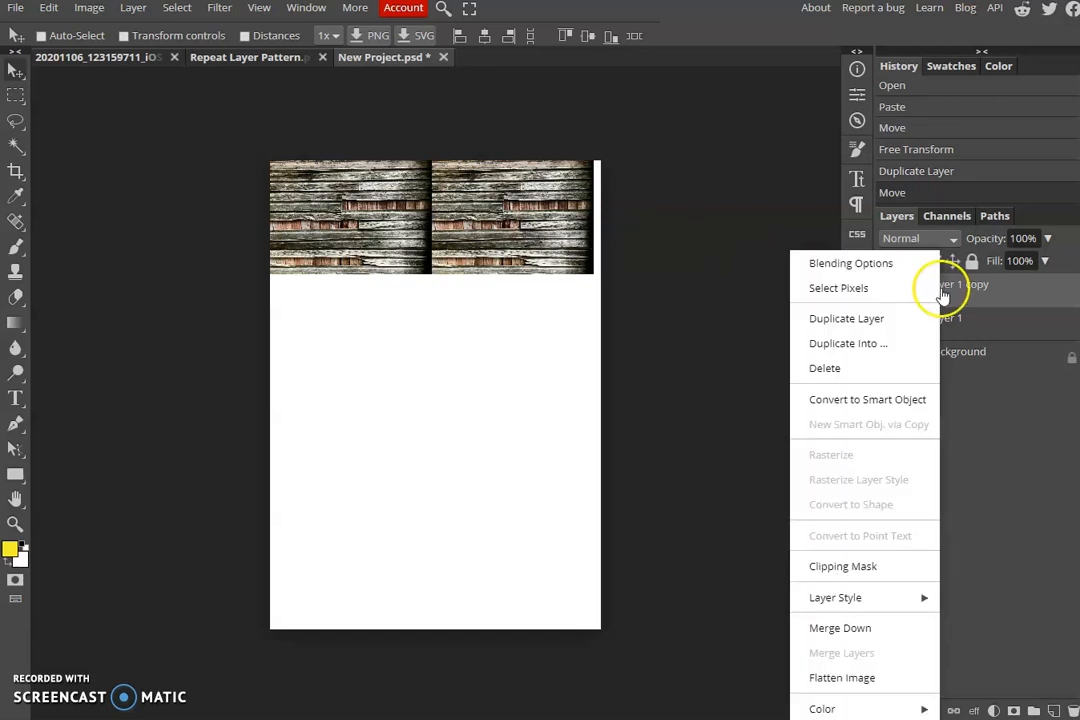
pyautogui.click(865, 320)
pyautogui.moveTo(526, 224); pyautogui.dragTo(526, 341)
pyautogui.press('Up')
pyautogui.press('Up')
pyautogui.press('Up')
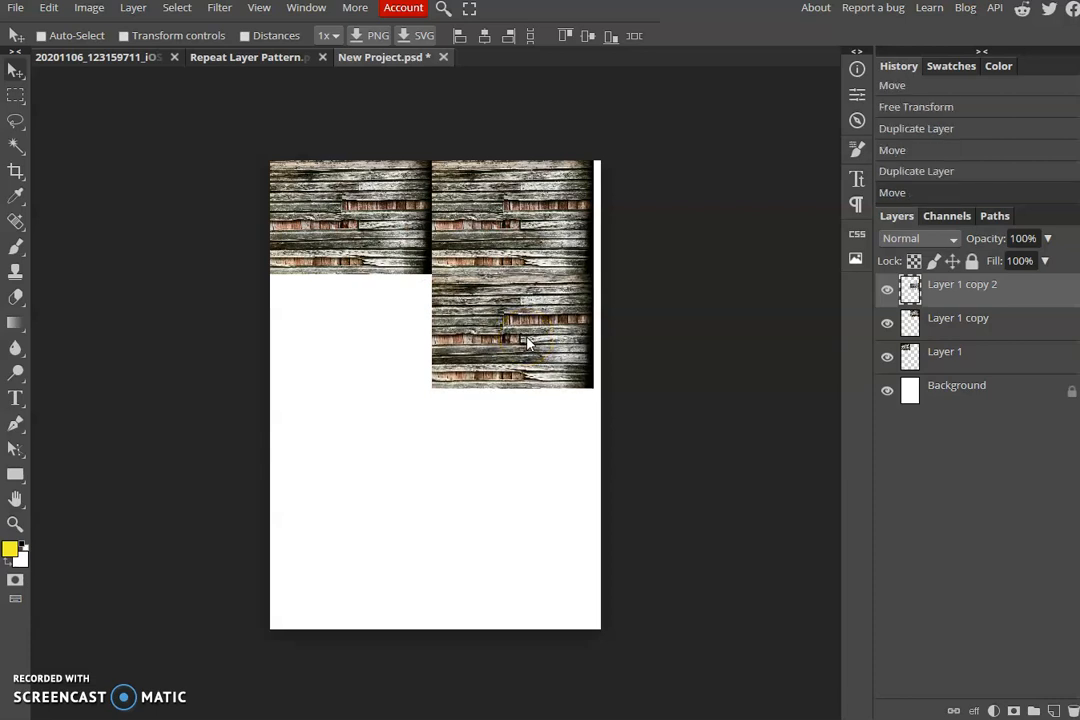
# - Duplicate Layer 1 copy 2 and move the new tile beneath the upper-left tile to complete the second row
pyautogui.rightClick(947, 296)
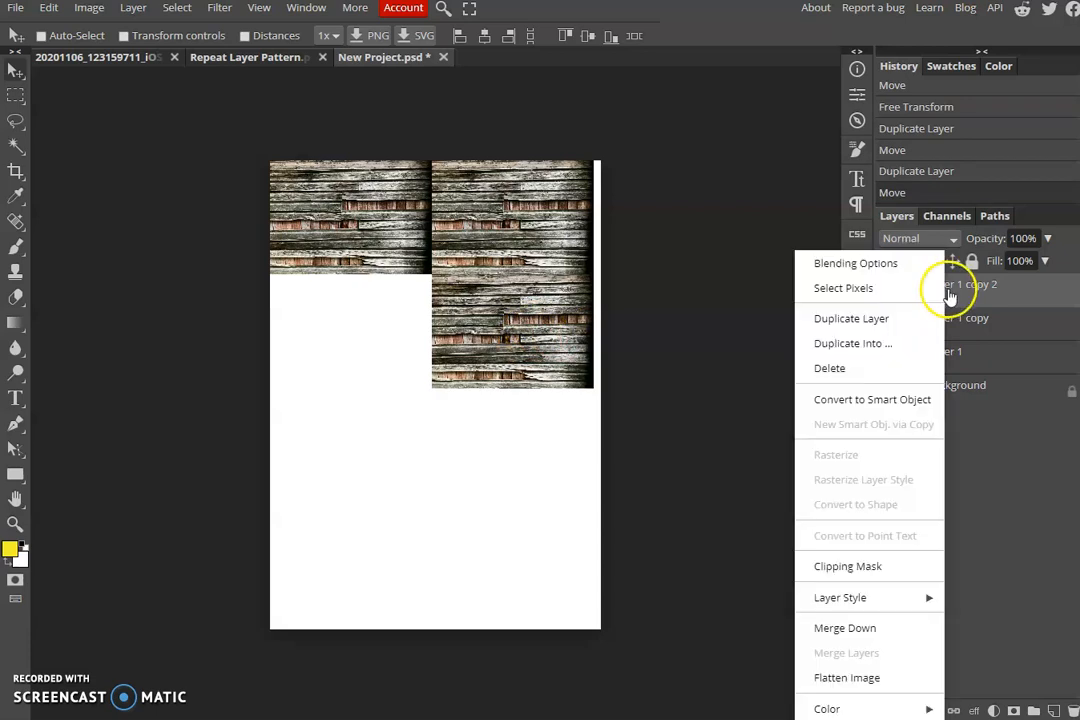
pyautogui.click(943, 318)
pyautogui.moveTo(550, 318); pyautogui.dragTo(404, 316)
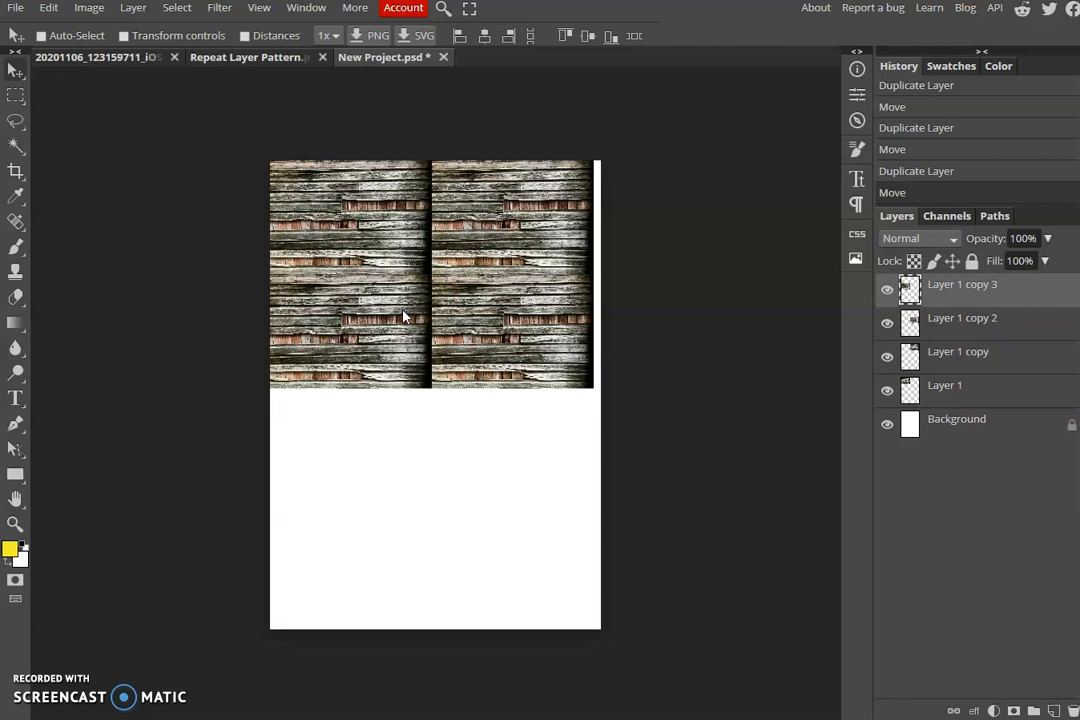
# - Invert the colours of the upper-left tile on Layer 1, comparing the page with the Repeat Layer Pattern document
pyautogui.click(268, 59)
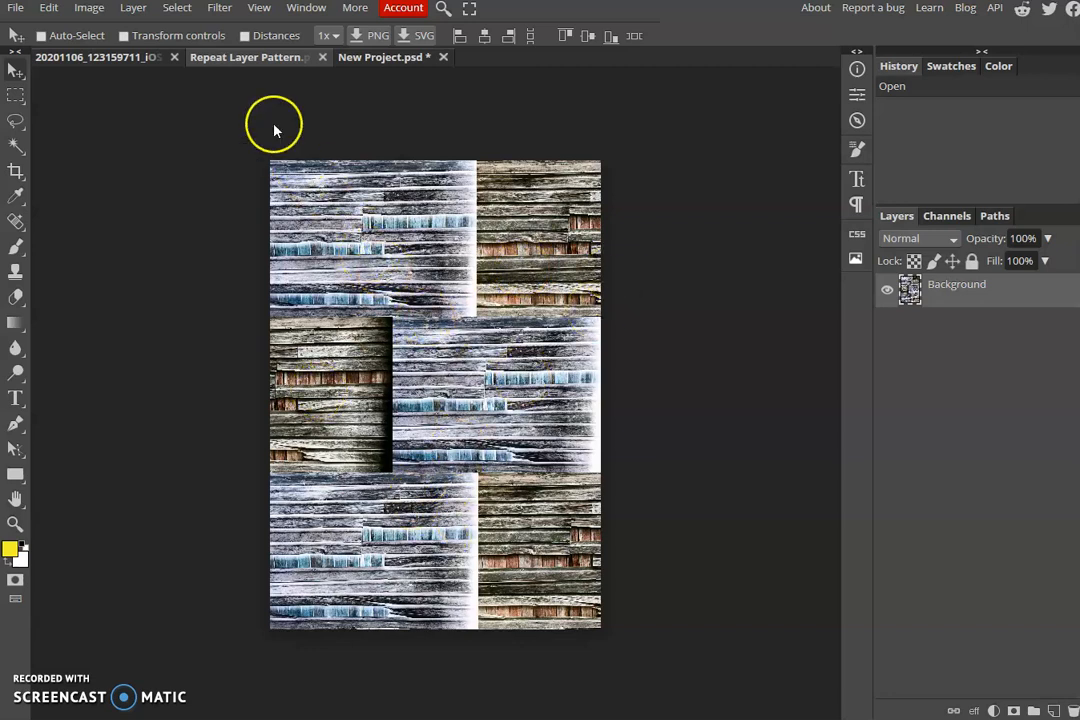
pyautogui.click(378, 60)
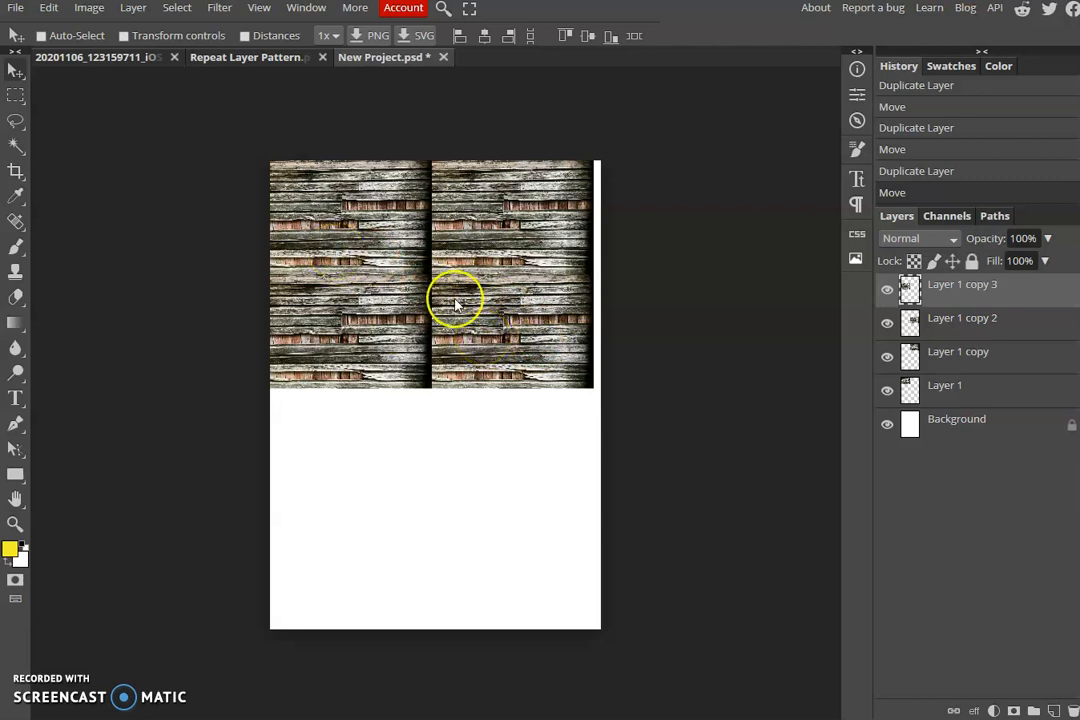
pyautogui.click(232, 58)
pyautogui.click(352, 58)
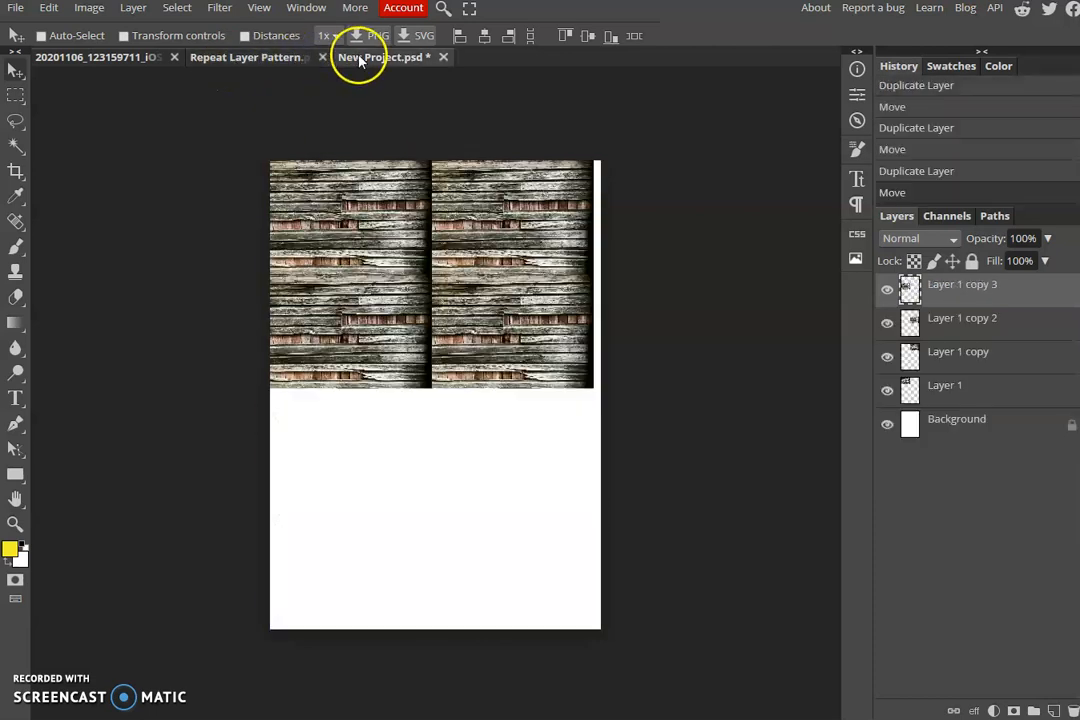
pyautogui.click(942, 392)
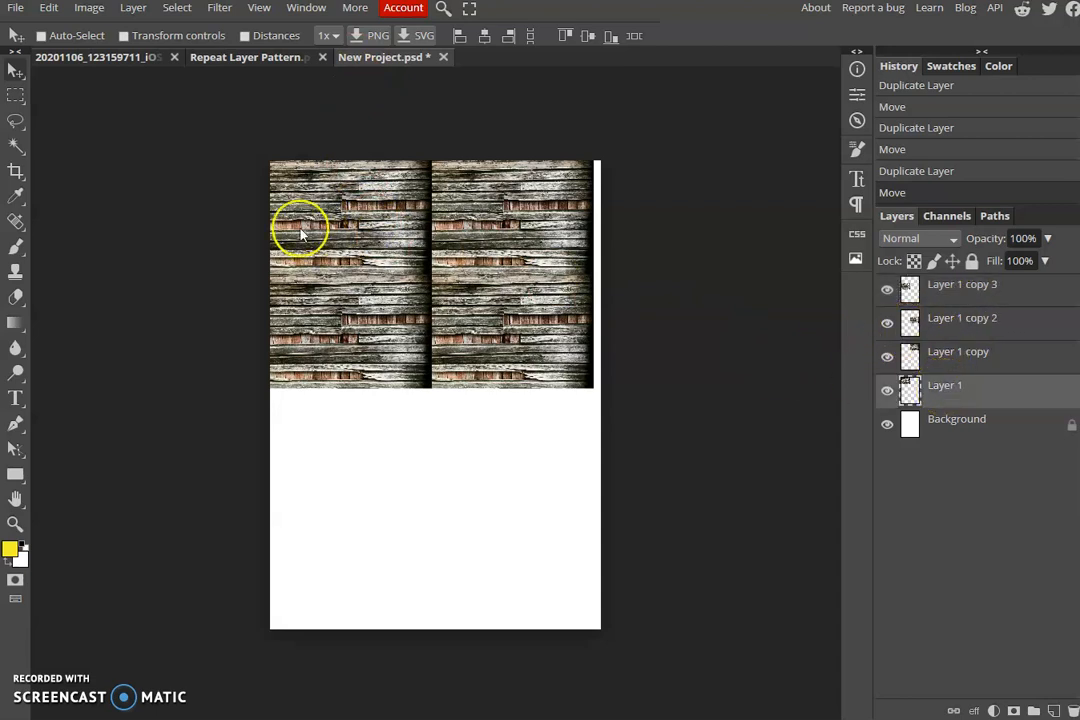
pyautogui.click(89, 8)
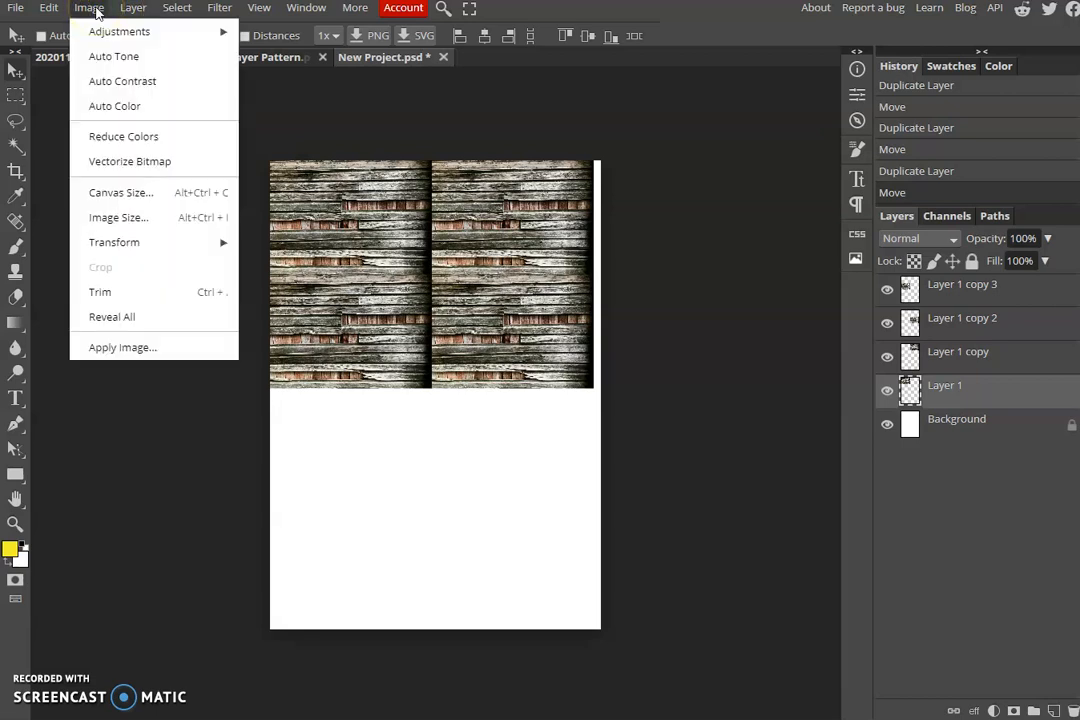
pyautogui.moveTo(110, 30)
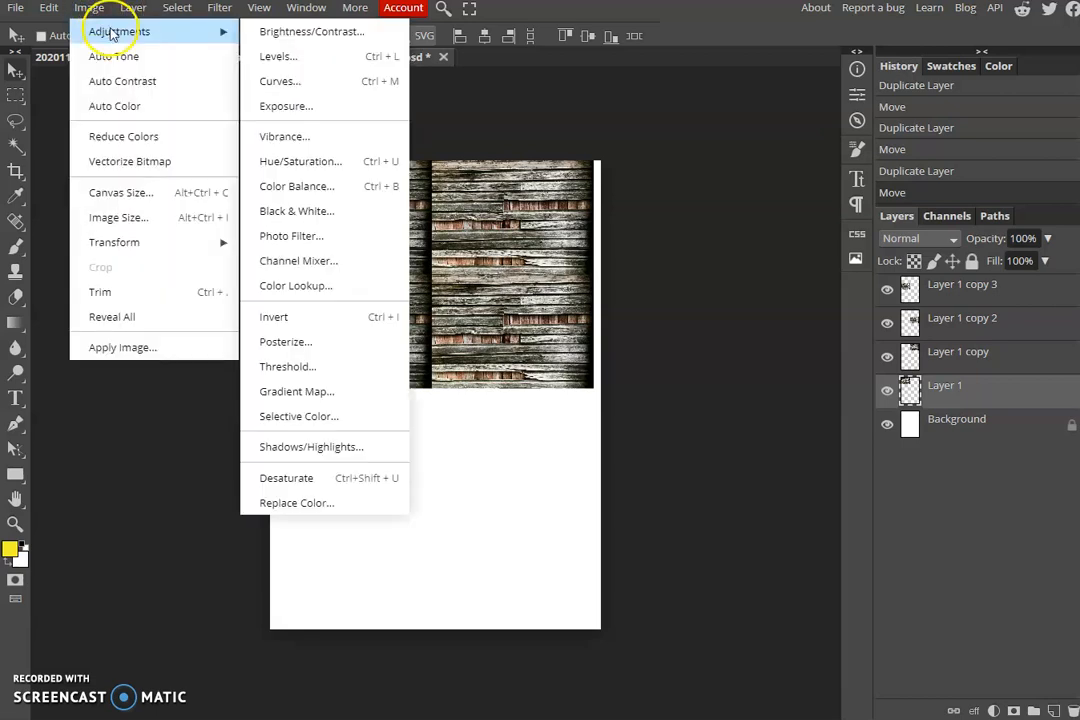
pyautogui.click(285, 317)
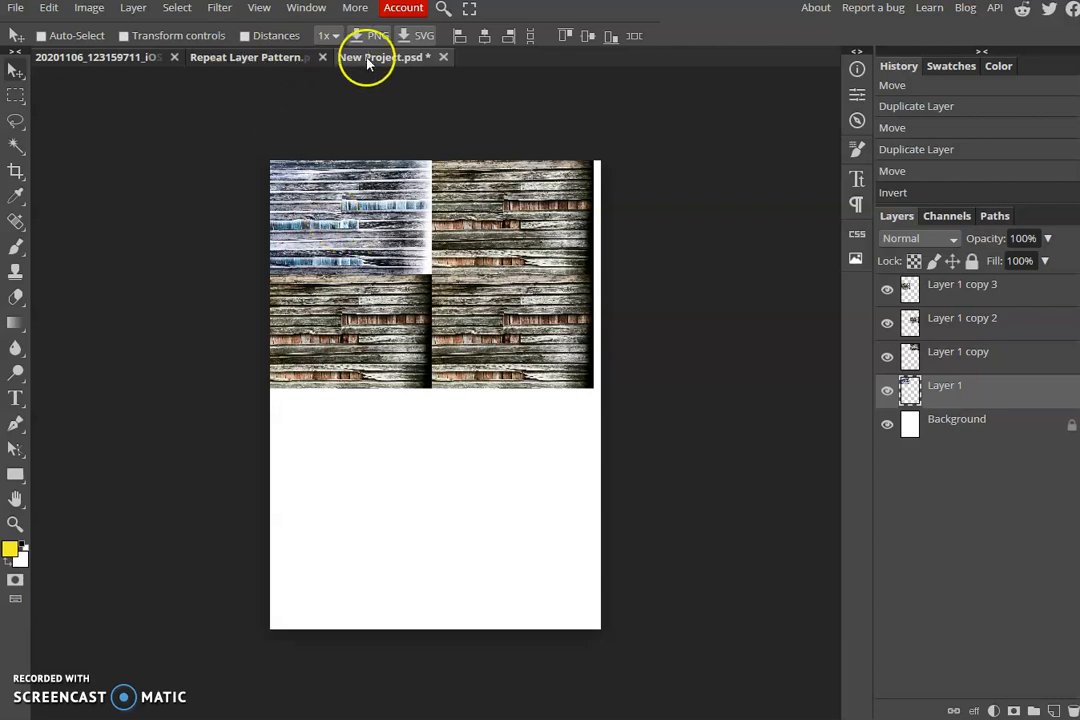
pyautogui.click(255, 57)
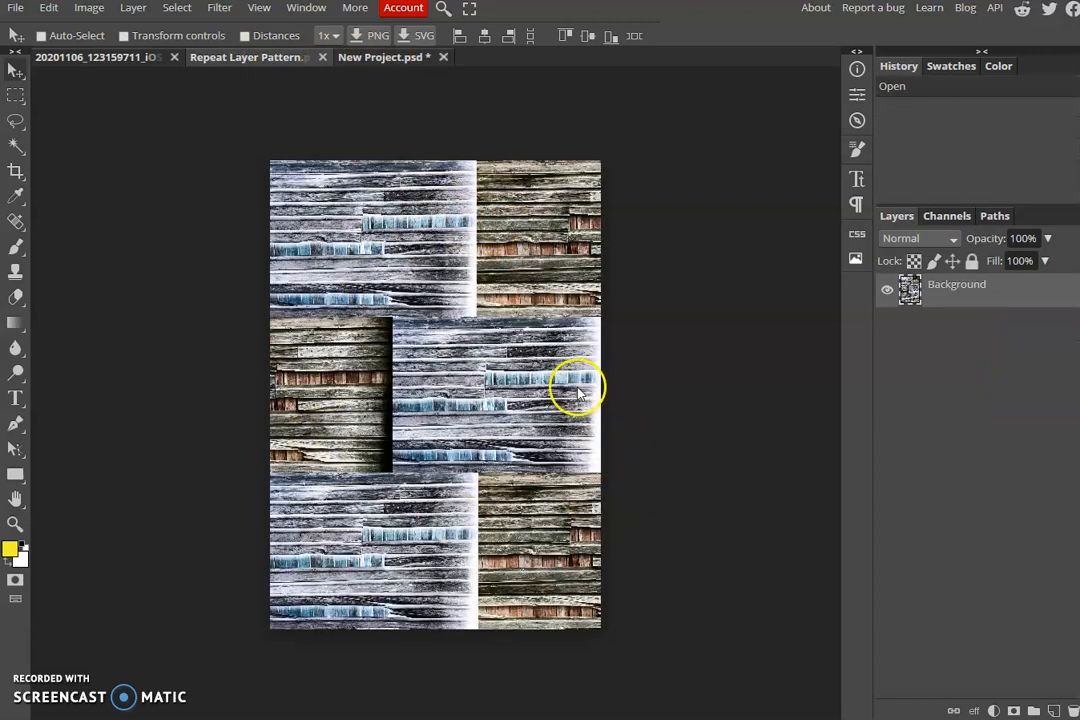